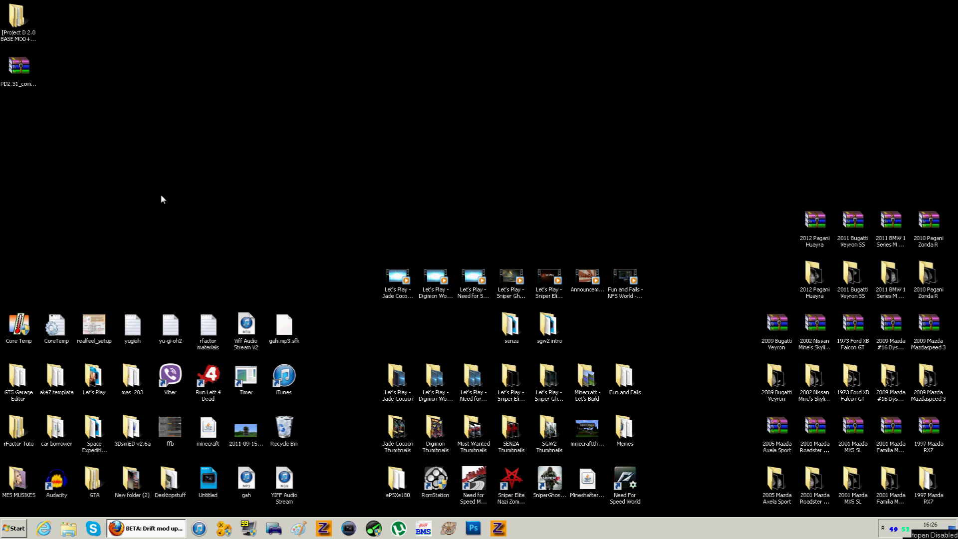
- Examine the Project D 2.31 page on rFactor Central in Firefox, its download links and the MediaFire pages of the mod parts
{"action": "left_click", "coordinate": [149, 528]}
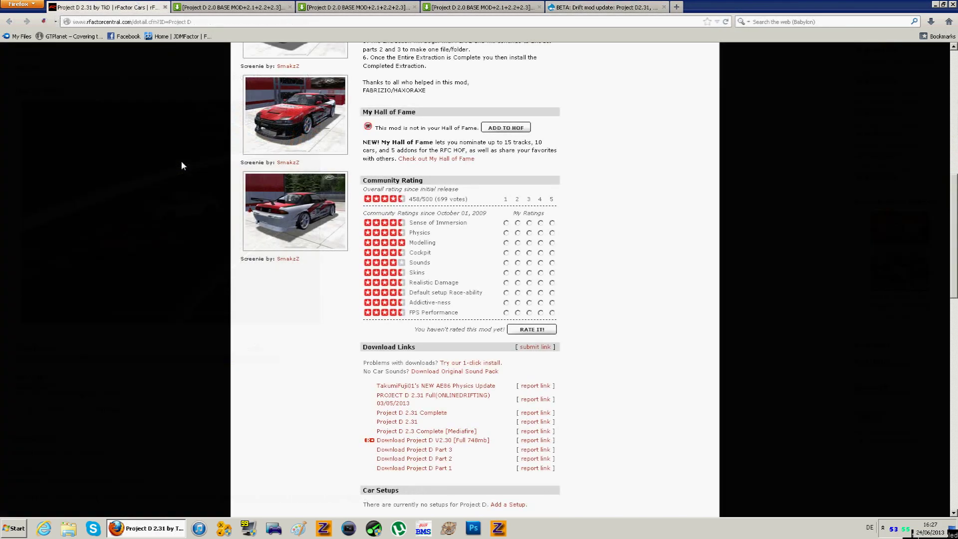
{"action": "scroll", "coordinate": [181, 161], "scroll_direction": "up", "scroll_amount": 10}
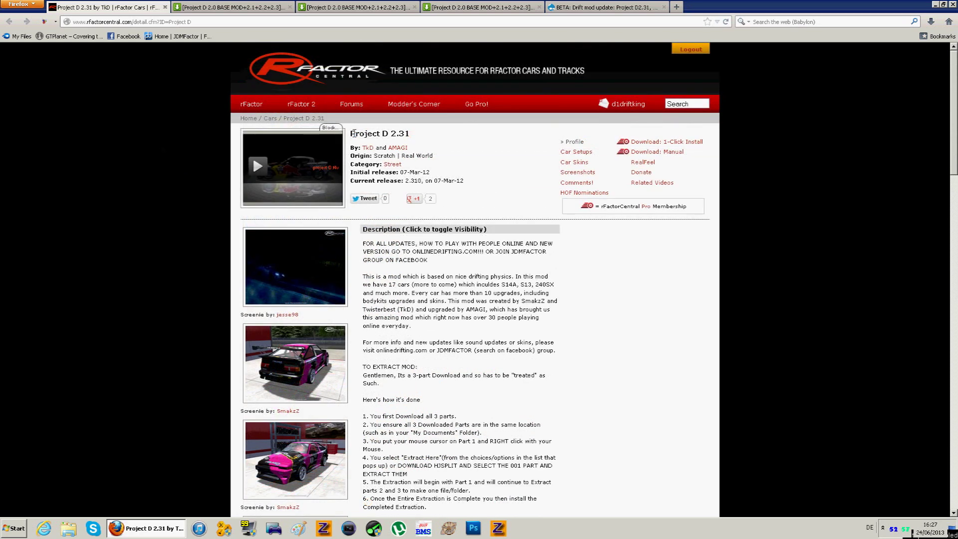
{"action": "left_click_drag", "start_coordinate": [351, 133], "coordinate": [414, 142]}
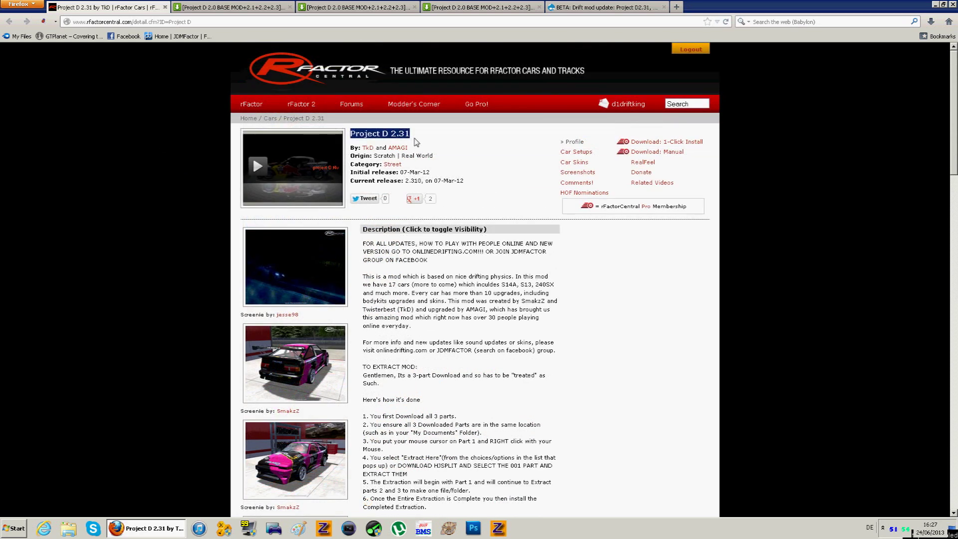
{"action": "scroll", "coordinate": [141, 139], "scroll_direction": "down", "scroll_amount": 9}
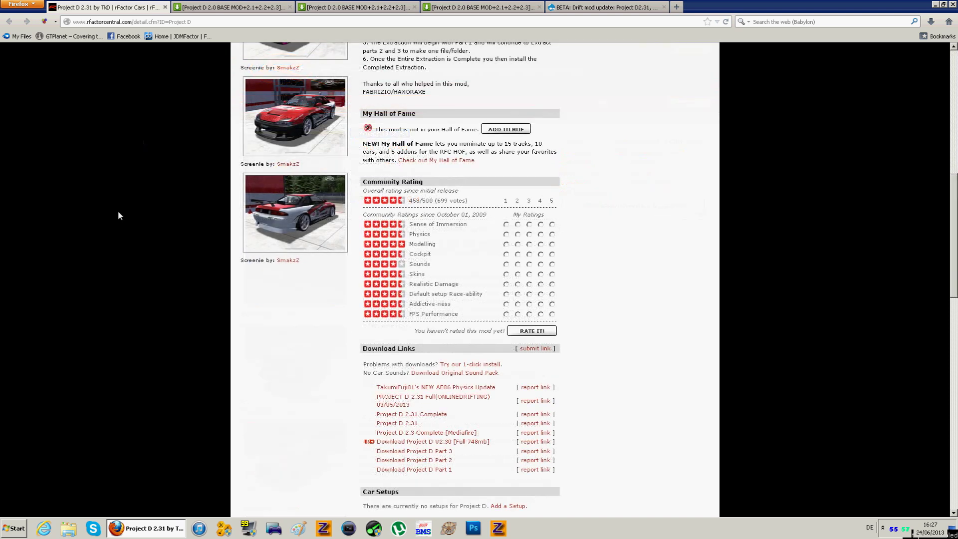
{"action": "scroll", "coordinate": [769, 298], "scroll_direction": "down", "scroll_amount": 2}
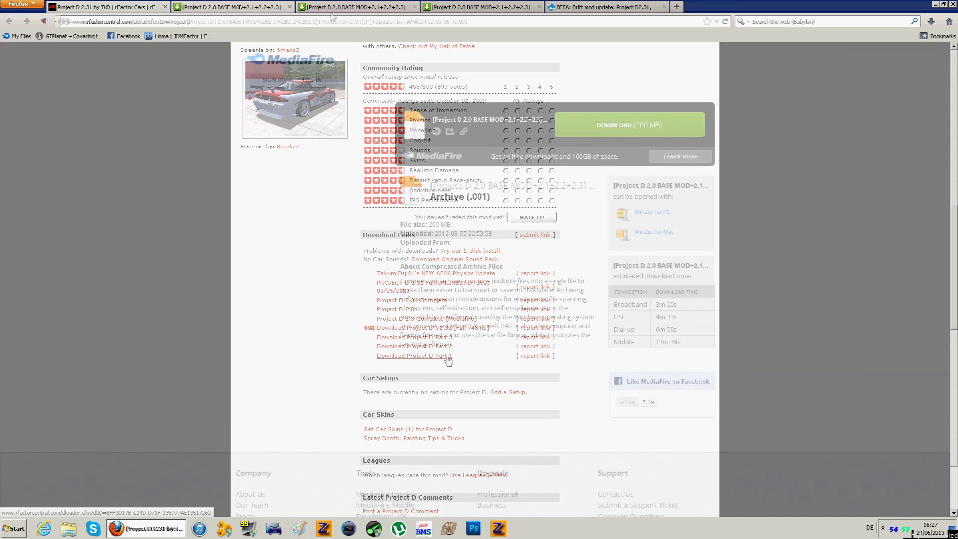
{"action": "left_click", "coordinate": [454, 9]}
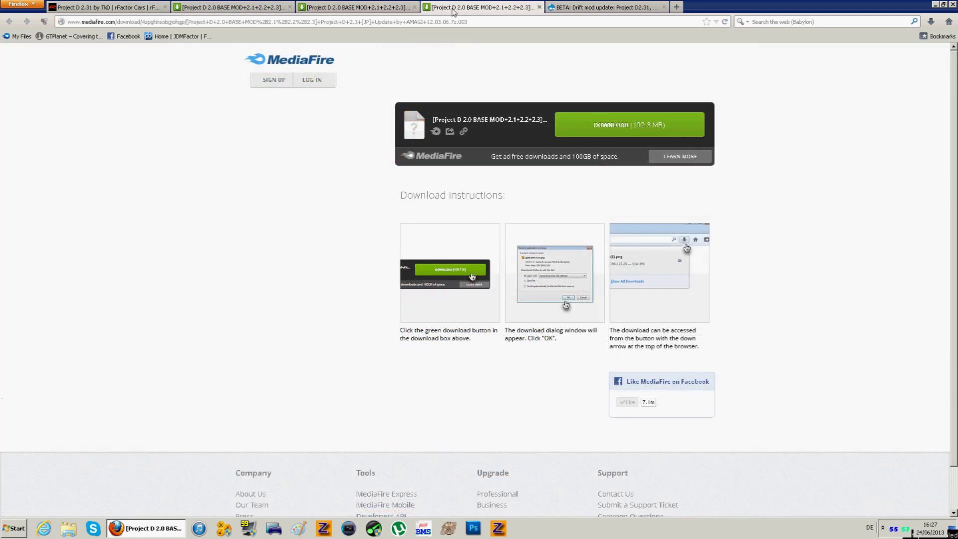
{"action": "left_click", "coordinate": [220, 7]}
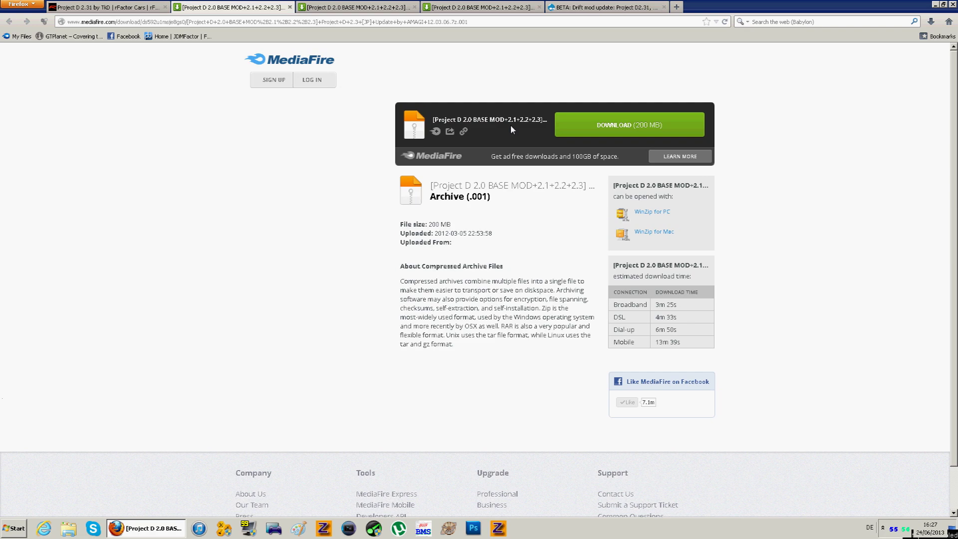
- Open the extracted Project D 2.0 base mod folder from the desktop, plus the rFactor folder inside rFactor Tuto
{"action": "left_click", "coordinate": [952, 528]}
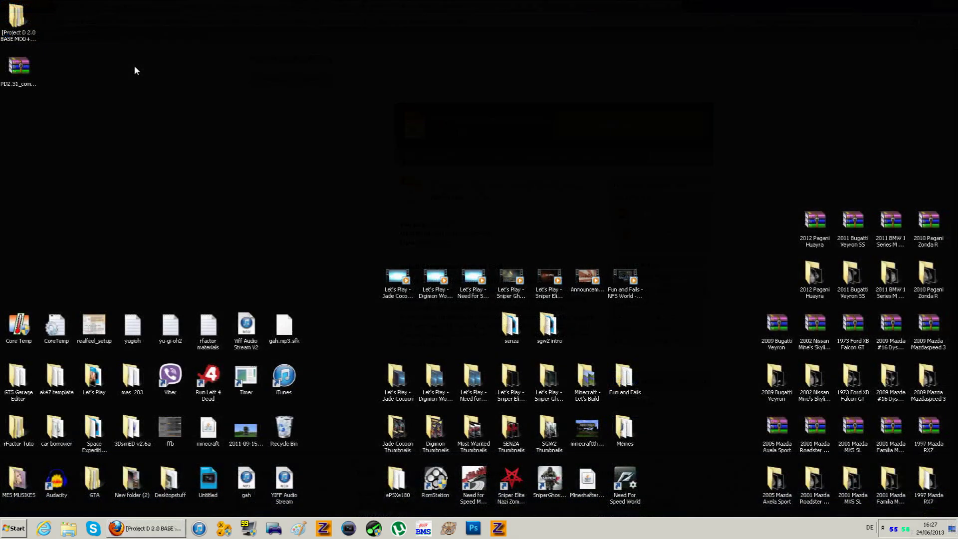
{"action": "double_click", "coordinate": [38, 37]}
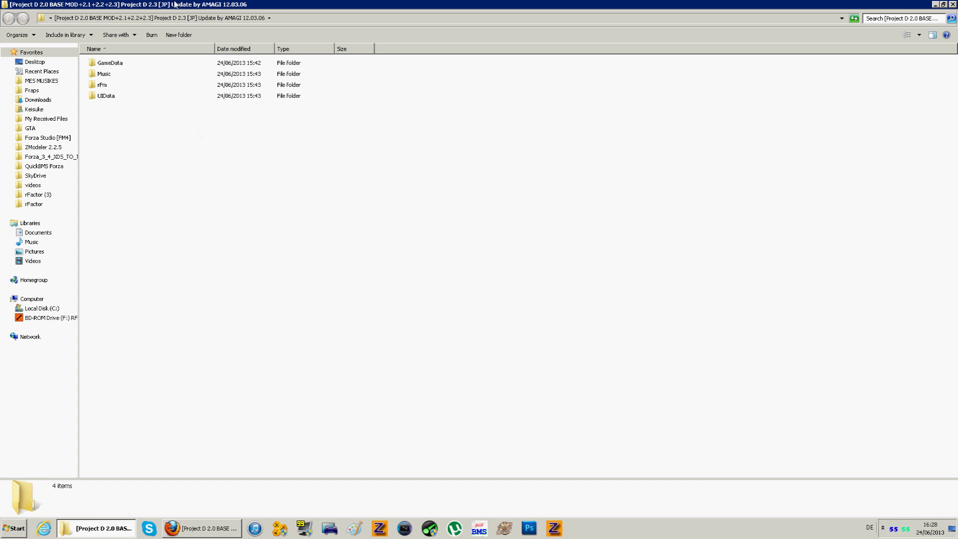
{"action": "left_click", "coordinate": [102, 528]}
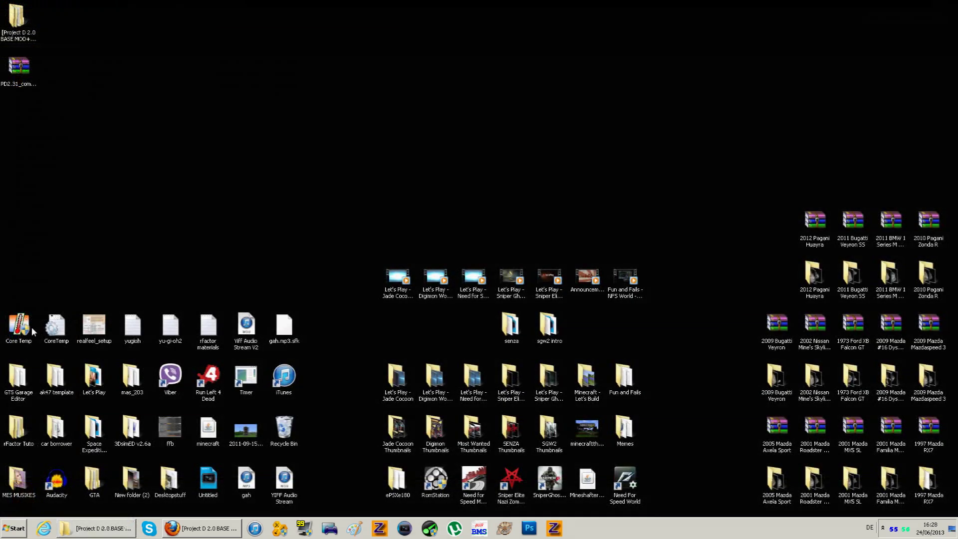
{"action": "left_click", "coordinate": [20, 434]}
{"action": "double_click", "coordinate": [20, 434]}
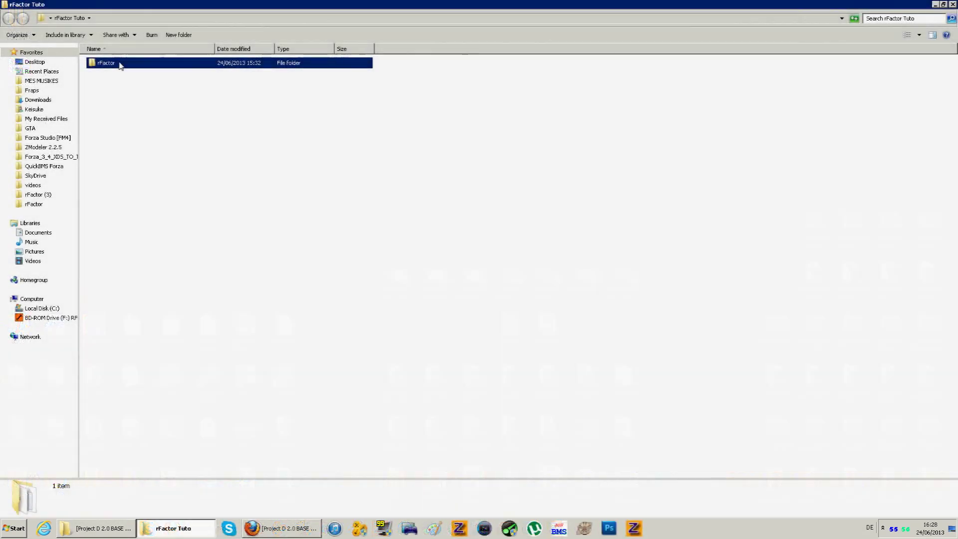
{"action": "double_click", "coordinate": [122, 65]}
- Copy the mod's GameData, Music, rFm and UIData folders into the rFactor folder, merging them with the existing ones
{"action": "key", "text": "alt+Tab"}
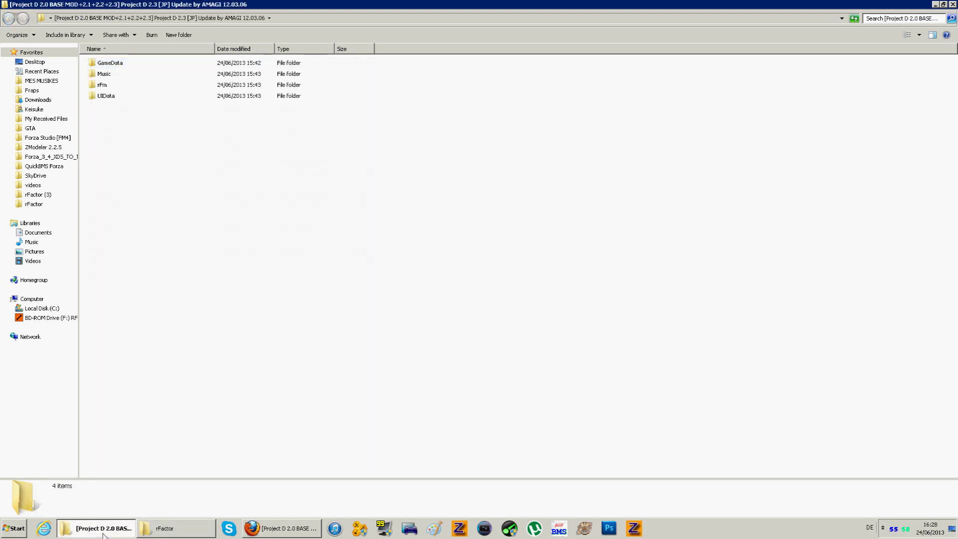
{"action": "key", "text": "super+Down"}
{"action": "key", "text": "ctrl+a"}
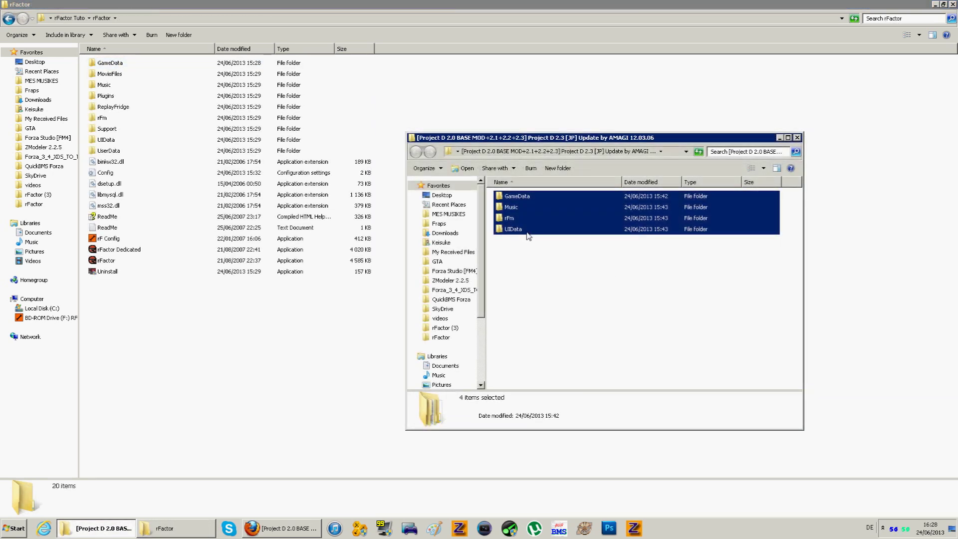
{"action": "key", "text": "ctrl+c"}
{"action": "left_click", "coordinate": [313, 331]}
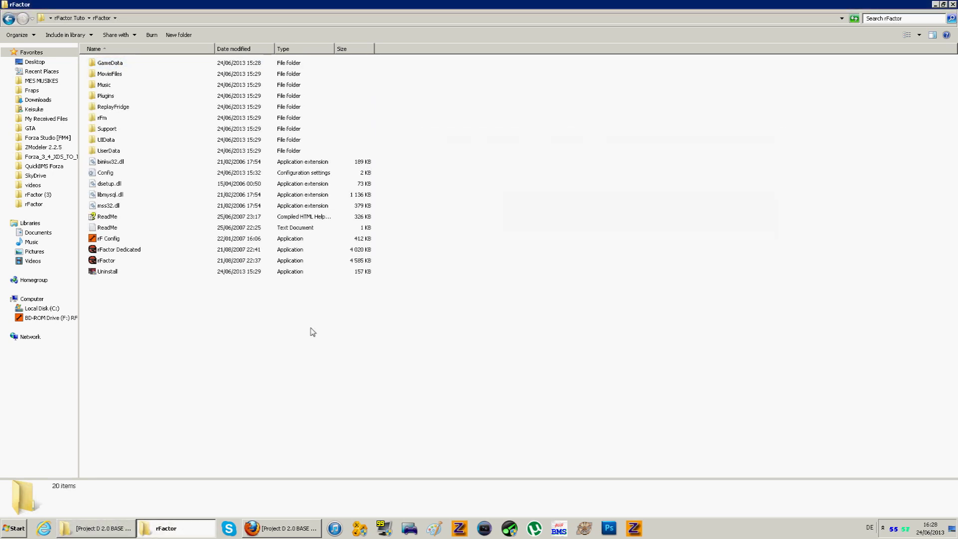
{"action": "key", "text": "ctrl+v"}
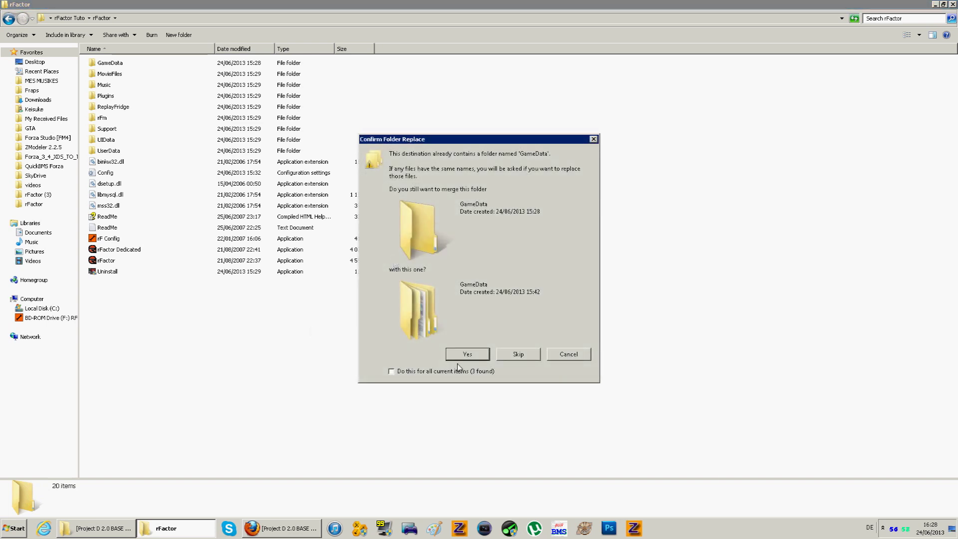
{"action": "left_click", "coordinate": [465, 355]}
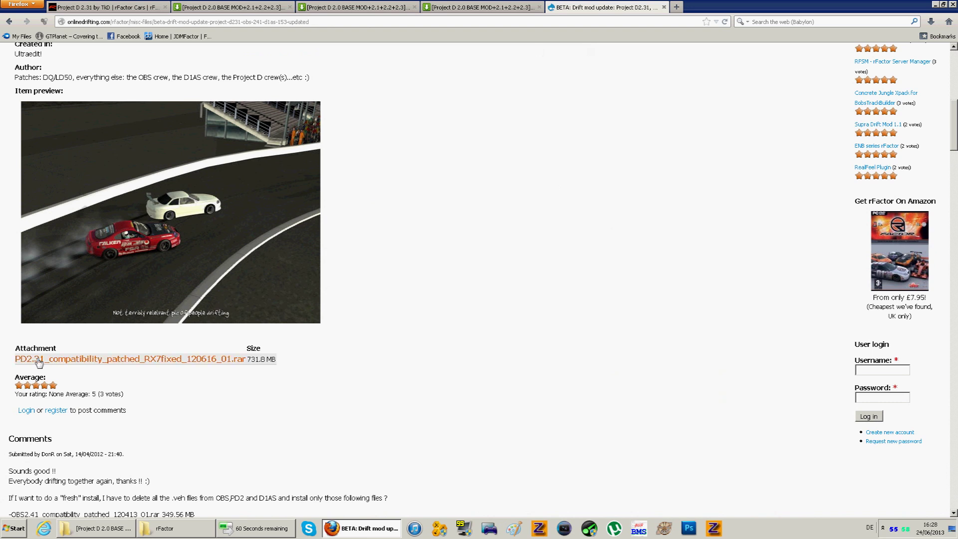
- Check the PD2.31_compatibility_patched_RX7fixed_120616_01.rar attachment on the onlinedrifting.com page and return to the desktop
{"action": "left_click_drag", "start_coordinate": [248, 360], "coordinate": [289, 364]}
{"action": "left_click", "coordinate": [336, 311]}
{"action": "key", "text": "super+d"}
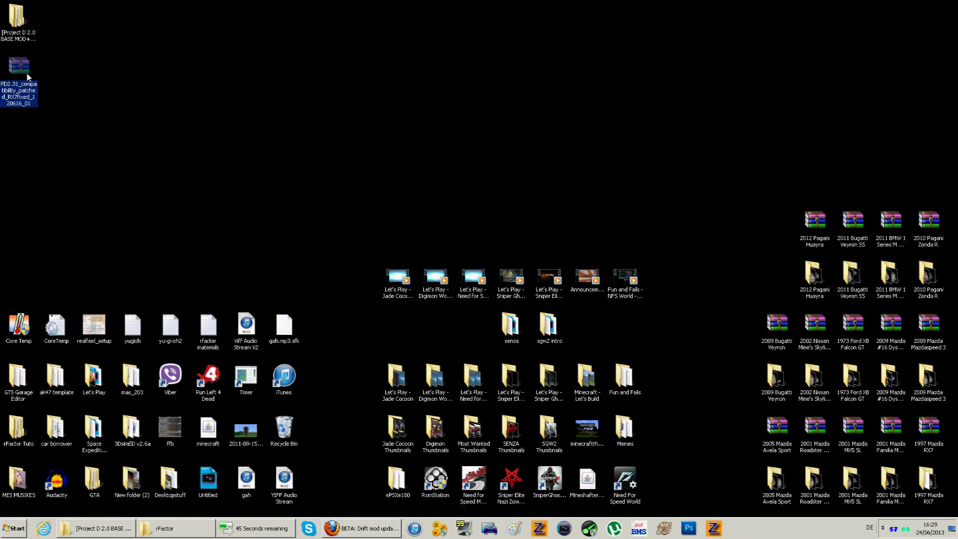
- Open the PD2.31_compatibility_patched_RX7fixed_120616_01 archive on the desktop and enter its PD2.31_compatibility_patched folder
{"action": "double_click", "coordinate": [27, 74]}
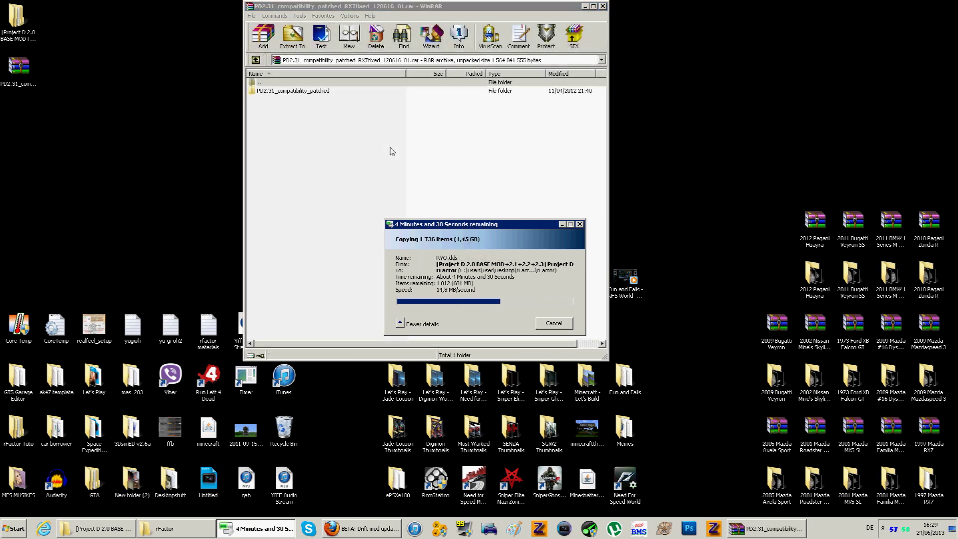
{"action": "left_click", "coordinate": [258, 92]}
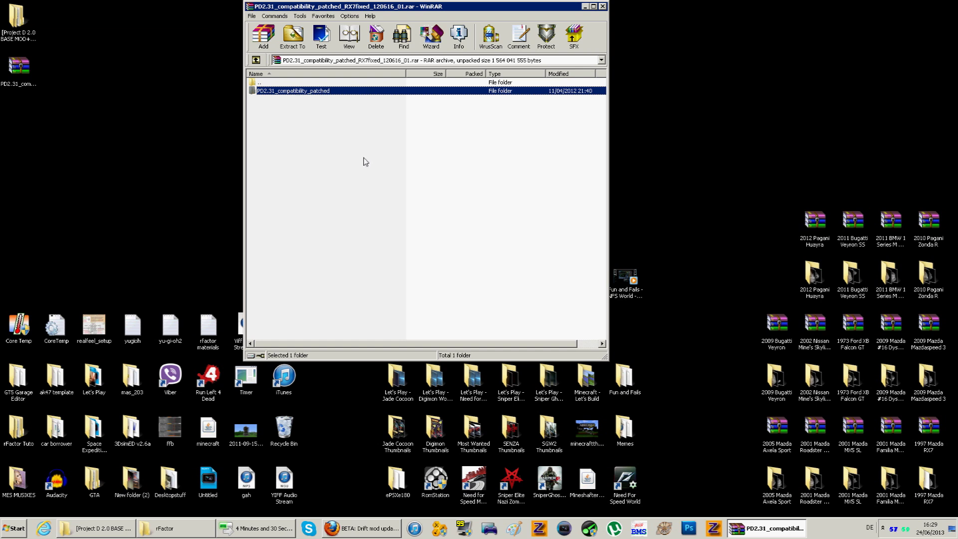
{"action": "key", "text": "Return"}
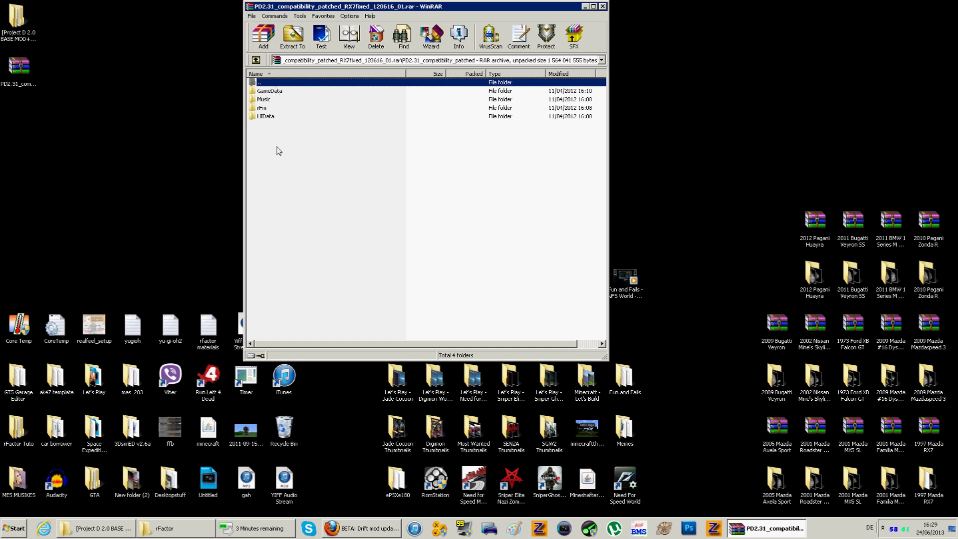
- Transfer the patch's GameData, Music, rFm and UIData folders into the rFactor folder, merging folders and replacing the conflicting files
{"action": "key", "text": "ctrl+a"}
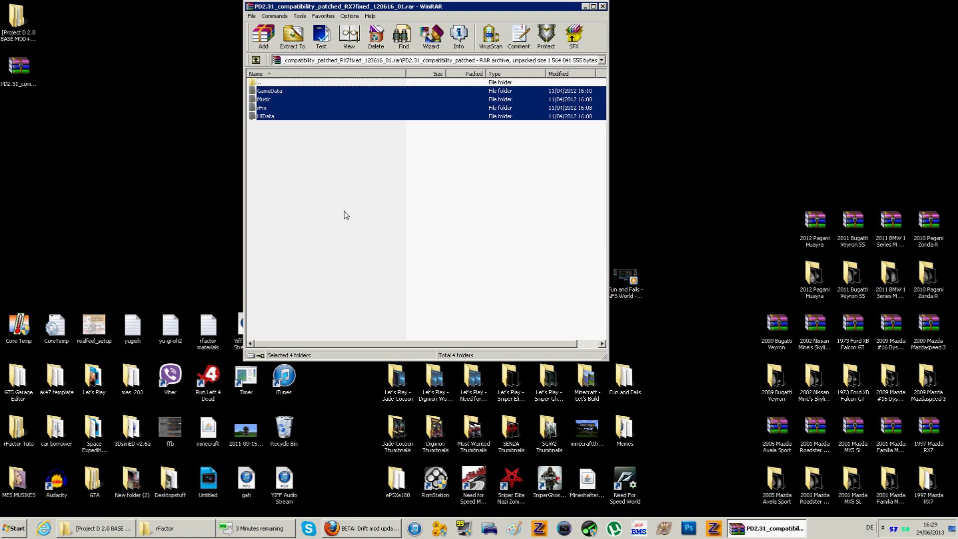
{"action": "left_click", "coordinate": [350, 529]}
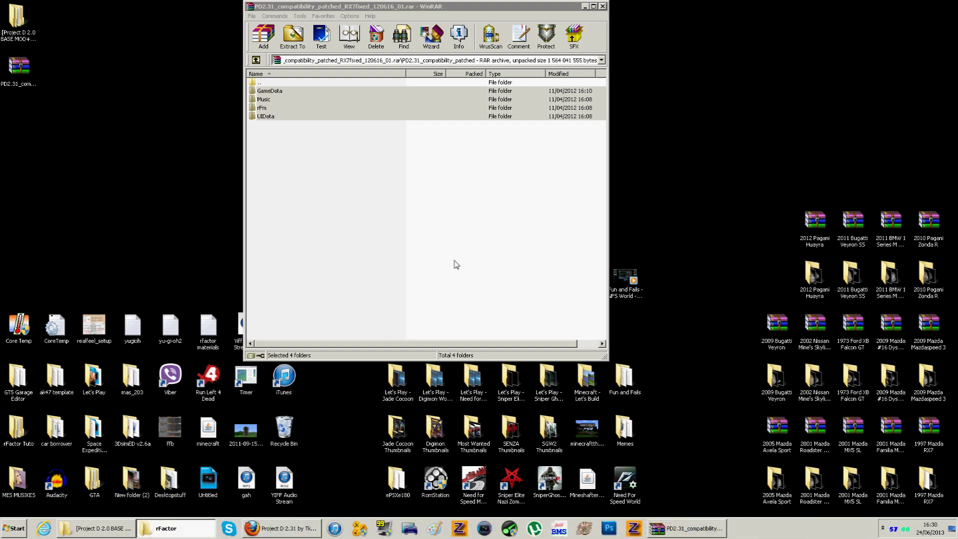
{"action": "left_click_drag", "start_coordinate": [320, 236], "coordinate": [263, 92]}
{"action": "left_click", "coordinate": [97, 529]}
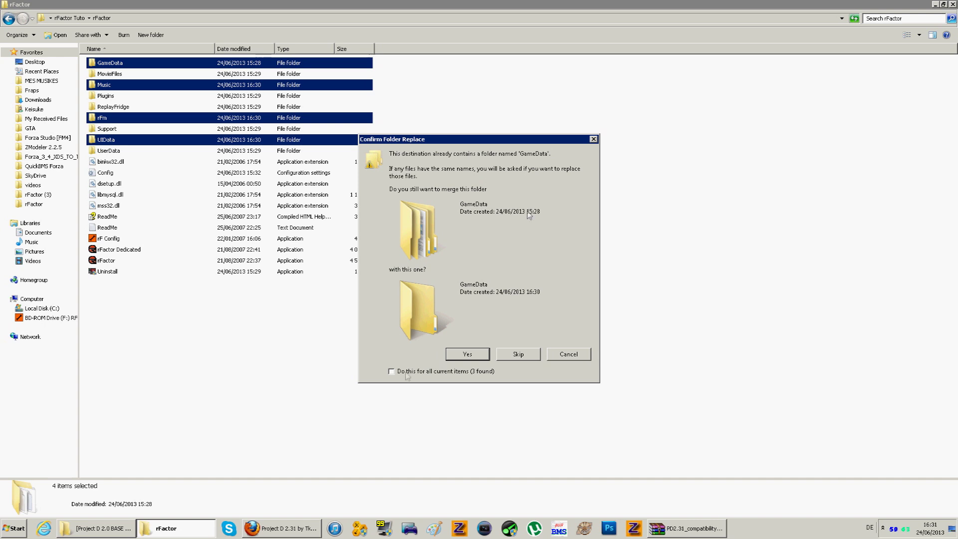
{"action": "left_click", "coordinate": [455, 355]}
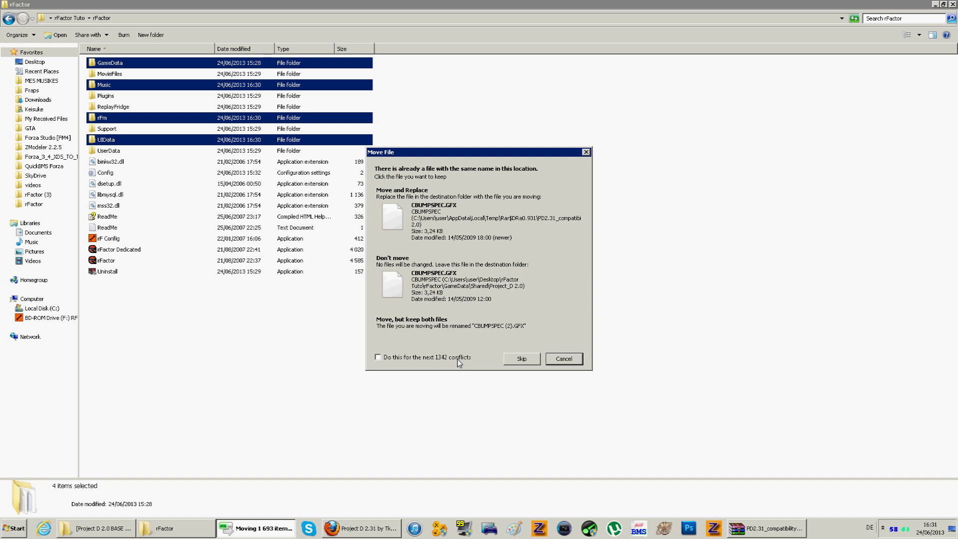
{"action": "left_click", "coordinate": [437, 241]}
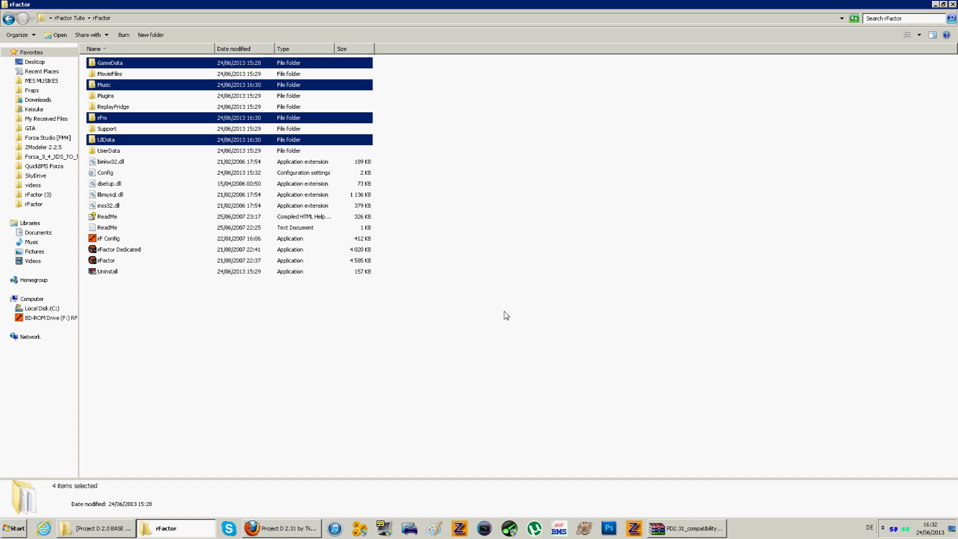
- Review the video setup options in rF Config and close it without changing anything
{"action": "left_click", "coordinate": [514, 299]}
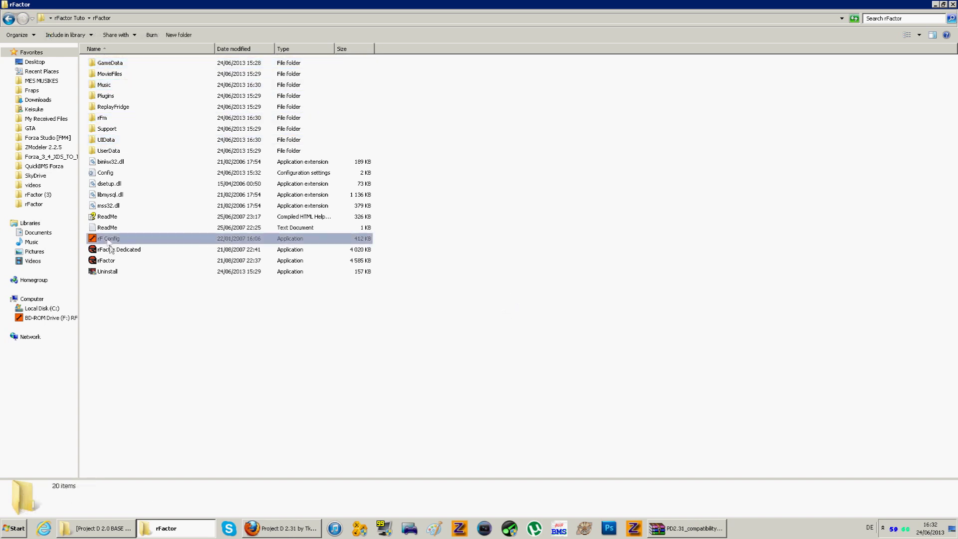
{"action": "double_click", "coordinate": [109, 239]}
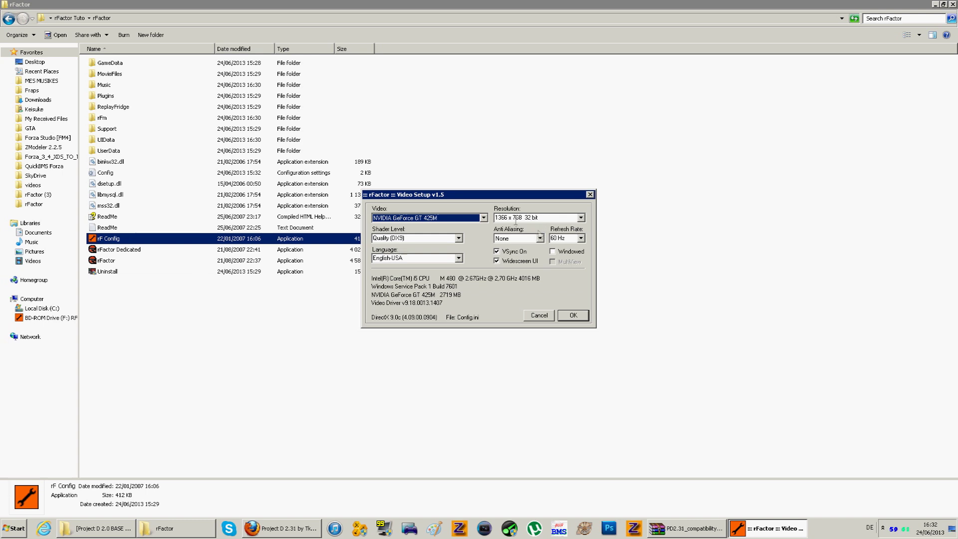
{"action": "left_click", "coordinate": [590, 194]}
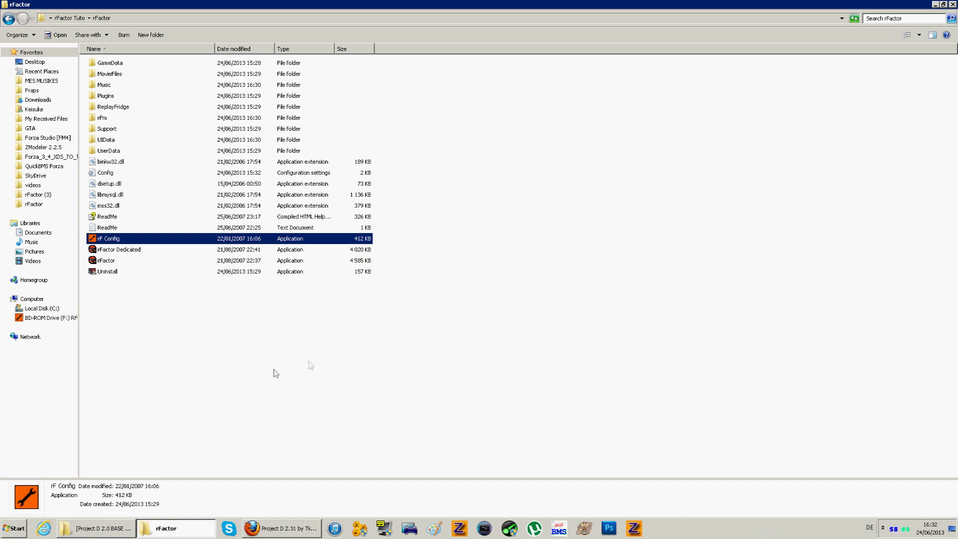
- Switch to the rFactor game and select Project D 2.0 as the player's racing series
{"action": "left_click", "coordinate": [883, 528]}
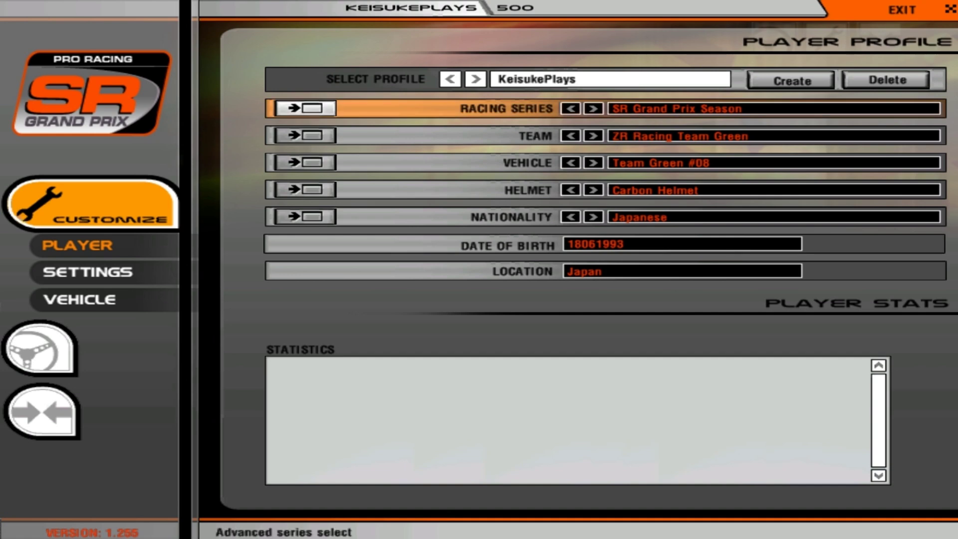
{"action": "key", "text": "Return"}
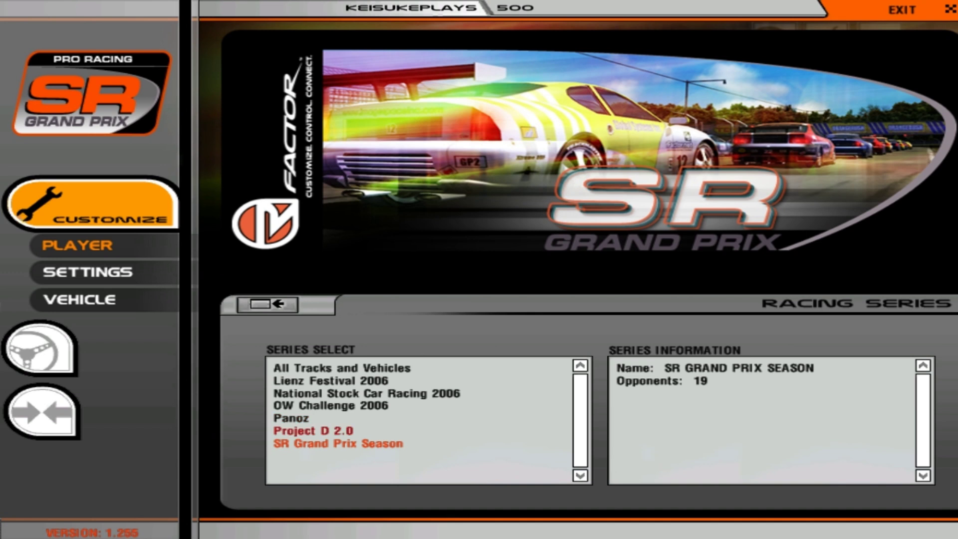
{"action": "left_click", "coordinate": [313, 431]}
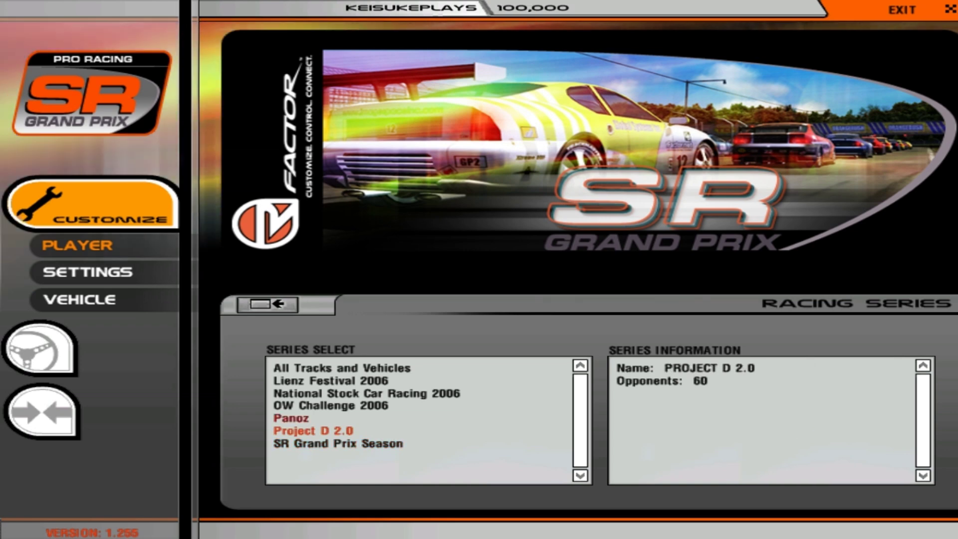
- Display the vehicles of all teams, including those not owned, and browse the list for the PD2 cars
{"action": "left_click", "coordinate": [79, 300]}
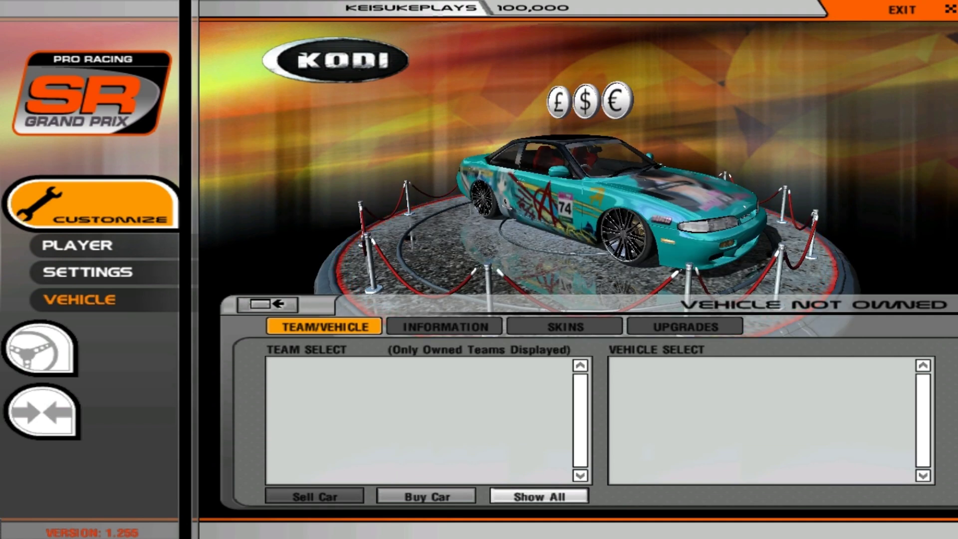
{"action": "left_click", "coordinate": [539, 497]}
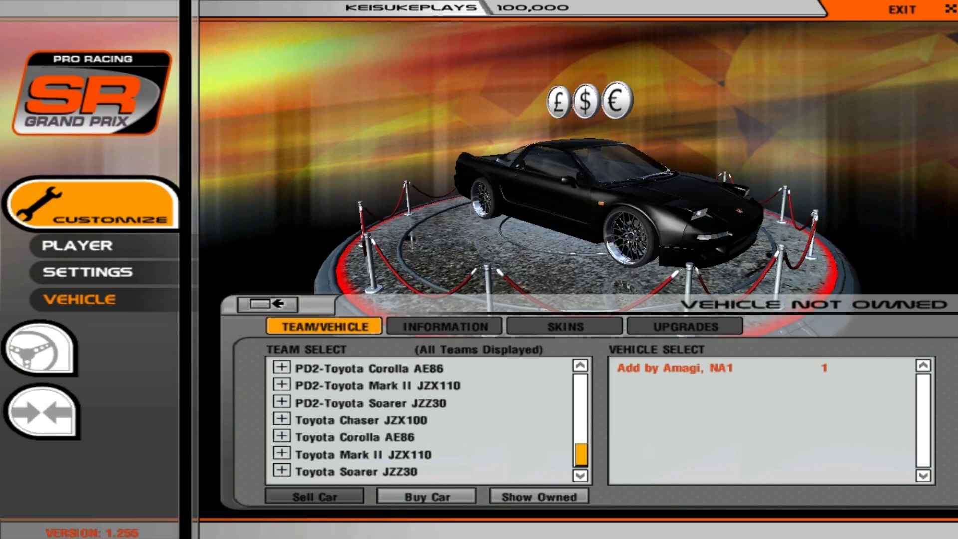
{"action": "scroll", "coordinate": [419, 420], "scroll_direction": "up", "scroll_amount": 2}
{"action": "scroll", "coordinate": [419, 421], "scroll_direction": "up", "scroll_amount": 2}
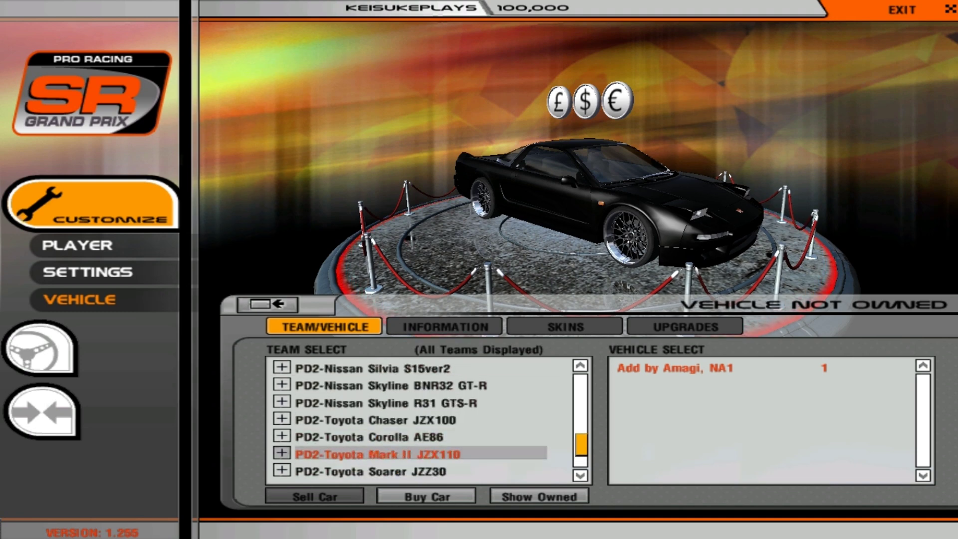
{"action": "scroll", "coordinate": [419, 420], "scroll_direction": "up", "scroll_amount": 20}
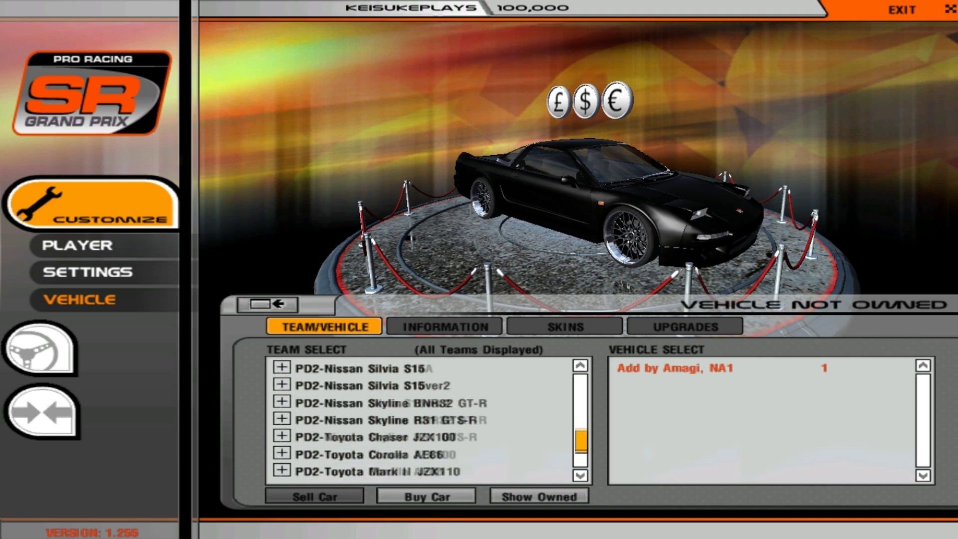
{"action": "scroll", "coordinate": [420, 421], "scroll_direction": "down", "scroll_amount": 18}
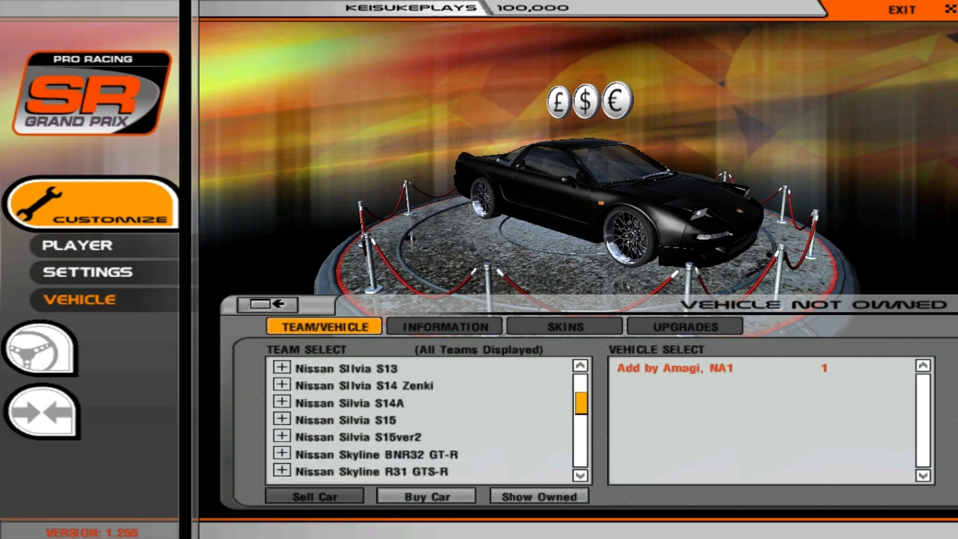
{"action": "scroll", "coordinate": [420, 421], "scroll_direction": "down", "scroll_amount": 3}
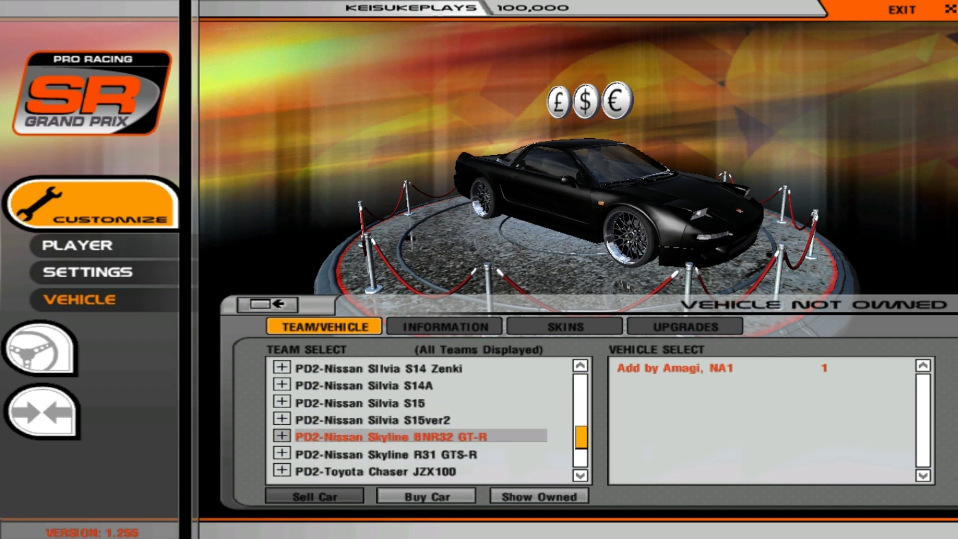
- Buy the STREET SKYLINE BNR32 GT-R from the PD2-Nissan Skyline BNR32 GT-R team
{"action": "left_click", "coordinate": [389, 438]}
{"action": "scroll", "coordinate": [389, 419], "scroll_direction": "down", "scroll_amount": 1}
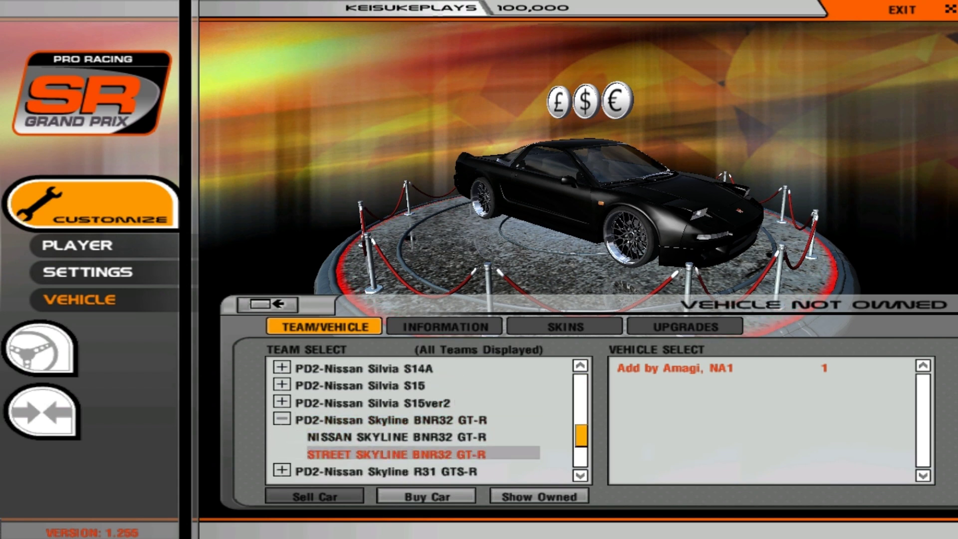
{"action": "left_click", "coordinate": [397, 454]}
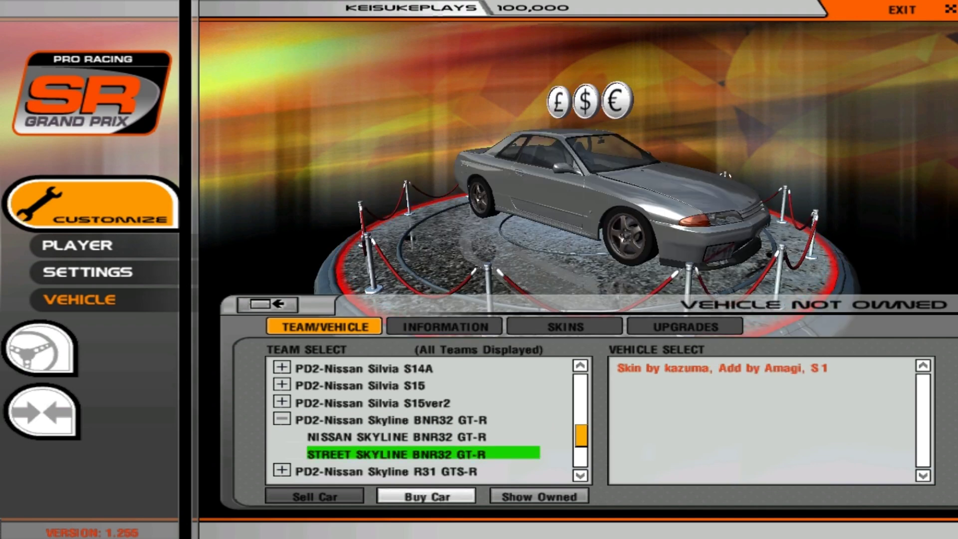
{"action": "left_click", "coordinate": [426, 496]}
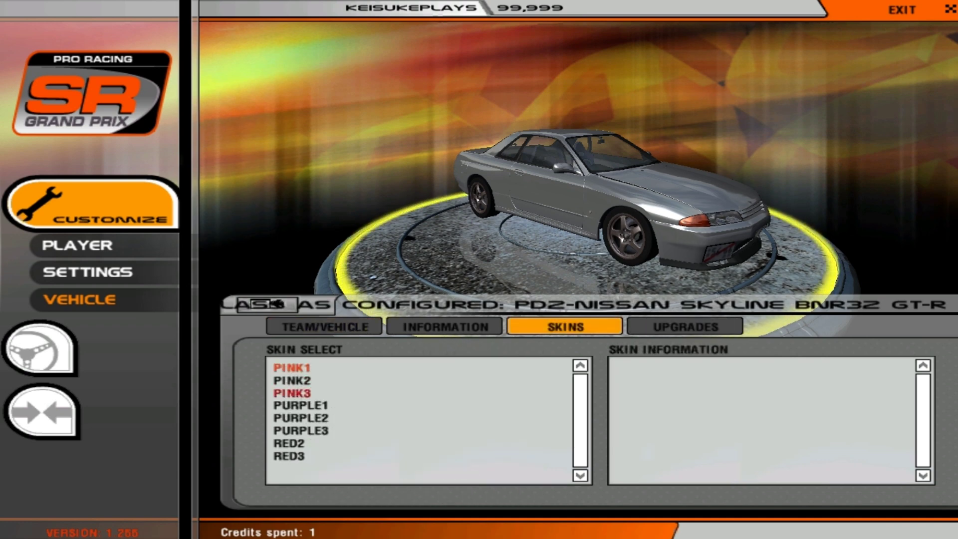
- Look through the Skyline's pink, purple and red skins and choose RED2
{"action": "key", "text": "Down"}
{"action": "key", "text": "Down"}
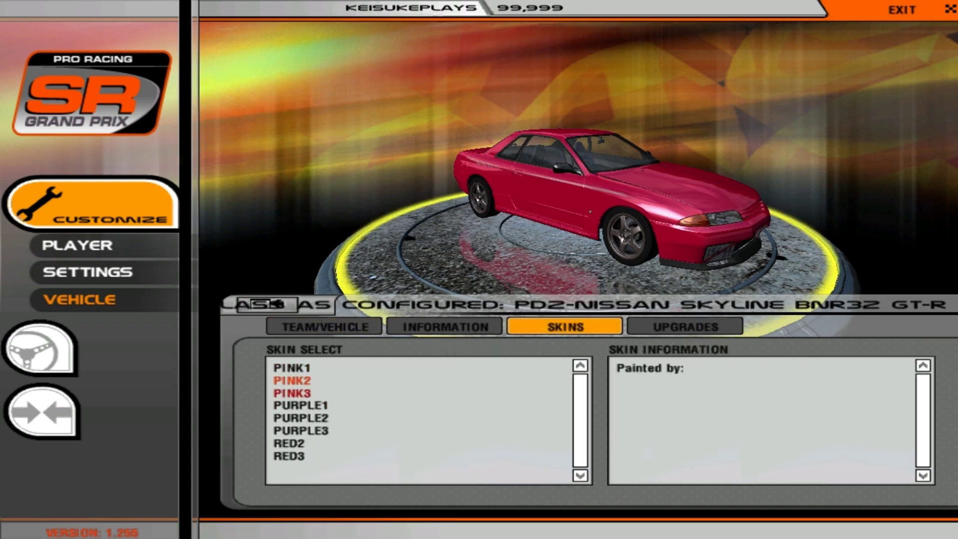
{"action": "key", "text": "Down"}
{"action": "key", "text": "Down"}
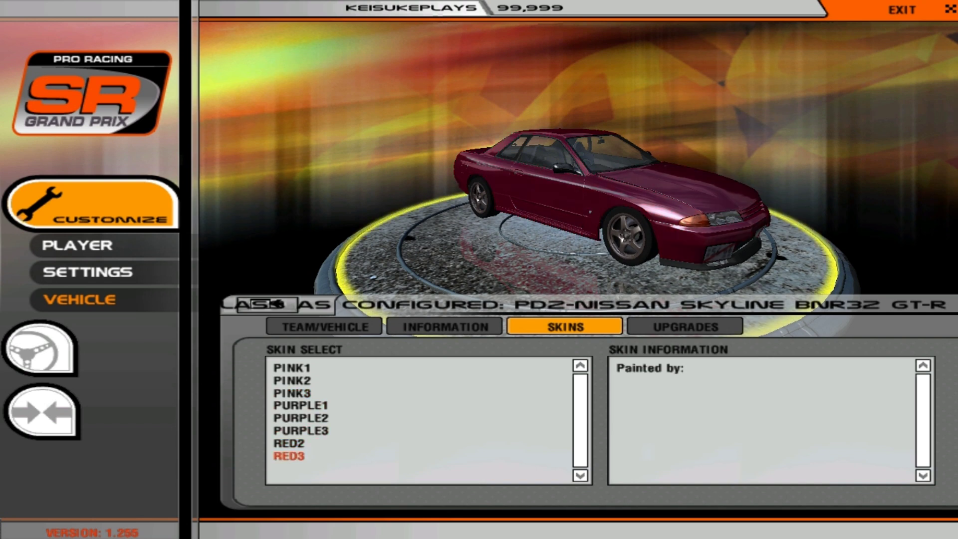
{"action": "key", "text": "Up"}
- Check the upgrades available for the Skyline and go to the Connect section for multiplayer
{"action": "key", "text": "Right"}
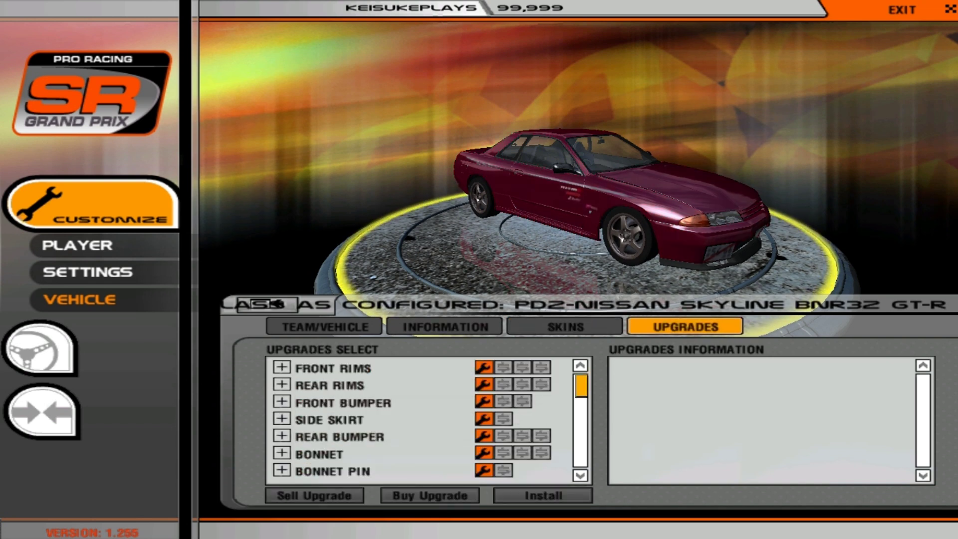
{"action": "key", "text": "Left"}
{"action": "key", "text": "Up"}
{"action": "key", "text": "Return"}
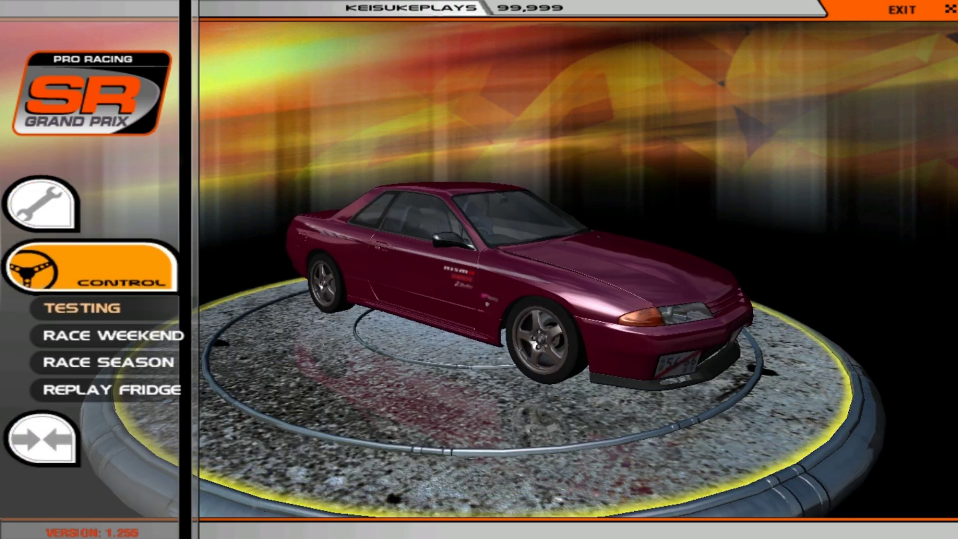
{"action": "key", "text": "Down"}
{"action": "key", "text": "Down"}
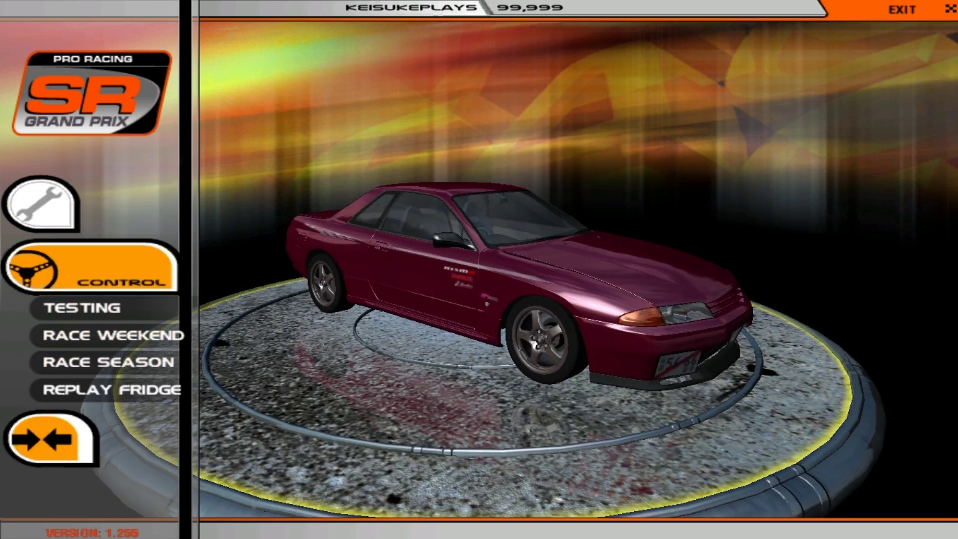
{"action": "key", "text": "Return"}
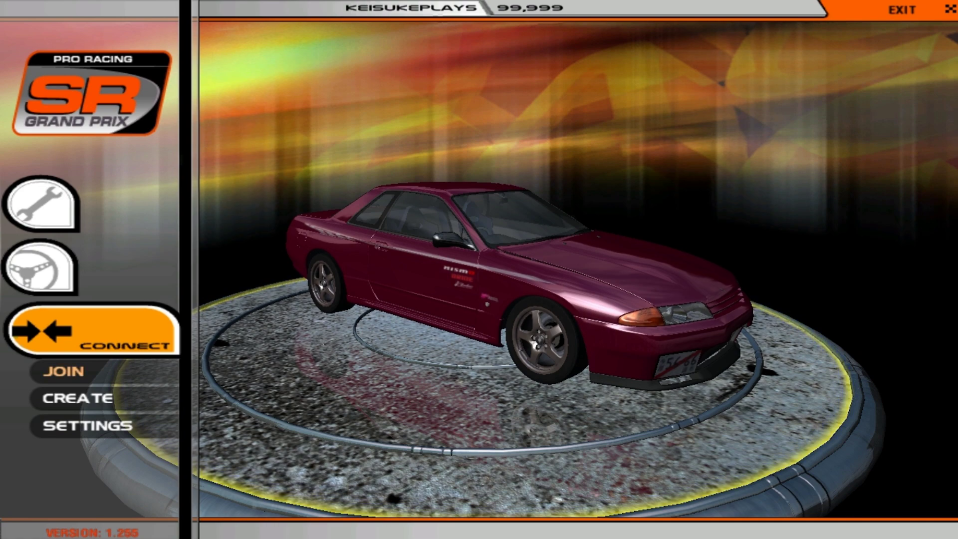